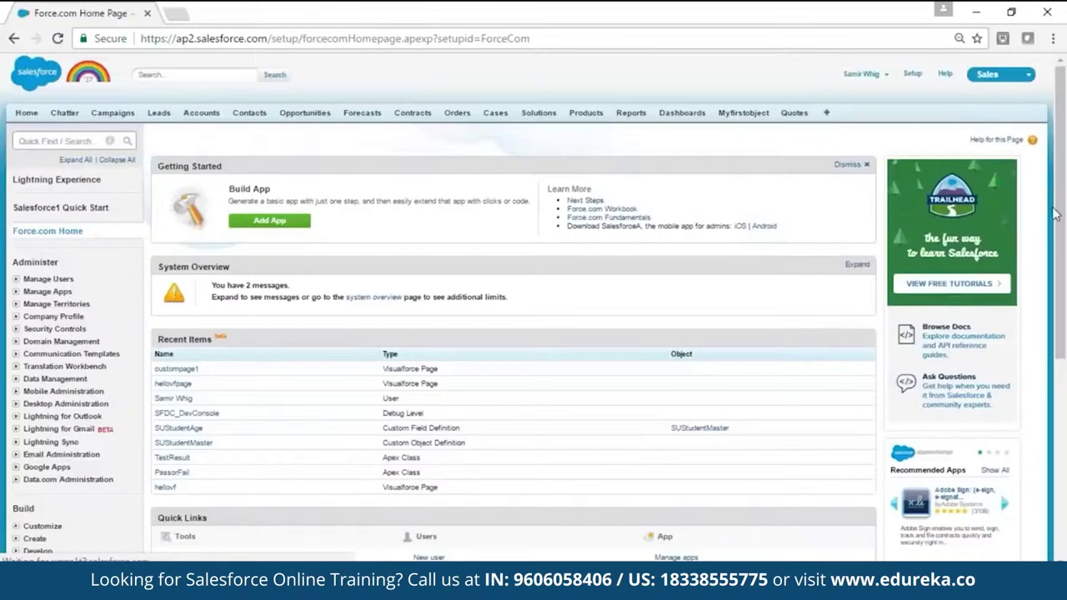
pyautogui.moveTo(1015, 62)
pyautogui.mouseDown()
pyautogui.moveTo(972, 82)
pyautogui.moveTo(1029, 58)
pyautogui.moveTo(967, 88)
pyautogui.moveTo(1026, 87)
pyautogui.moveTo(1013, 94)
pyautogui.mouseUp()
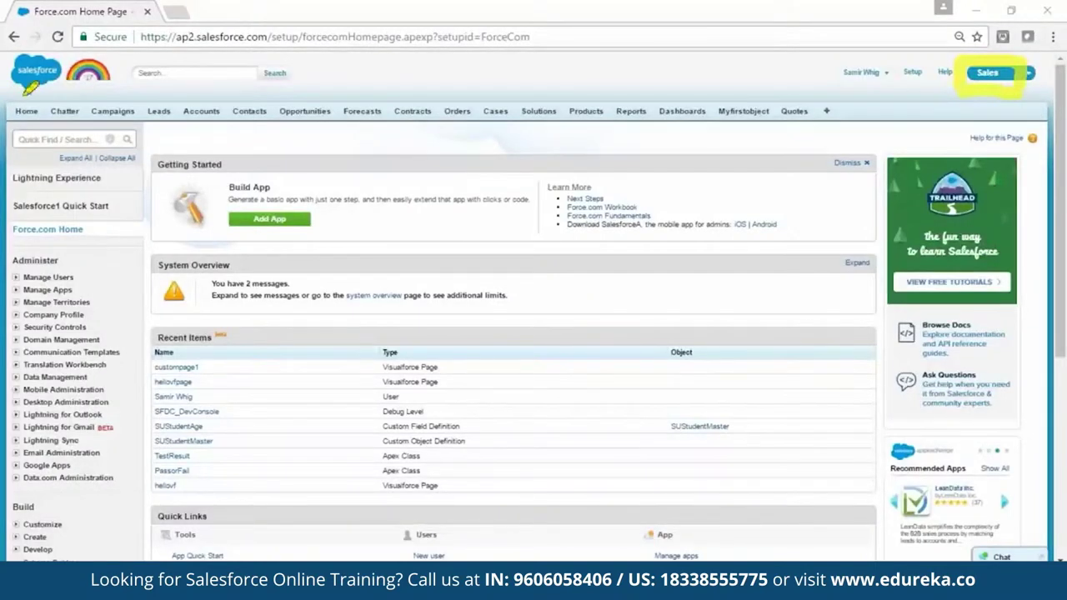
pyautogui.moveTo(27, 129); pyautogui.dragTo(825, 147)
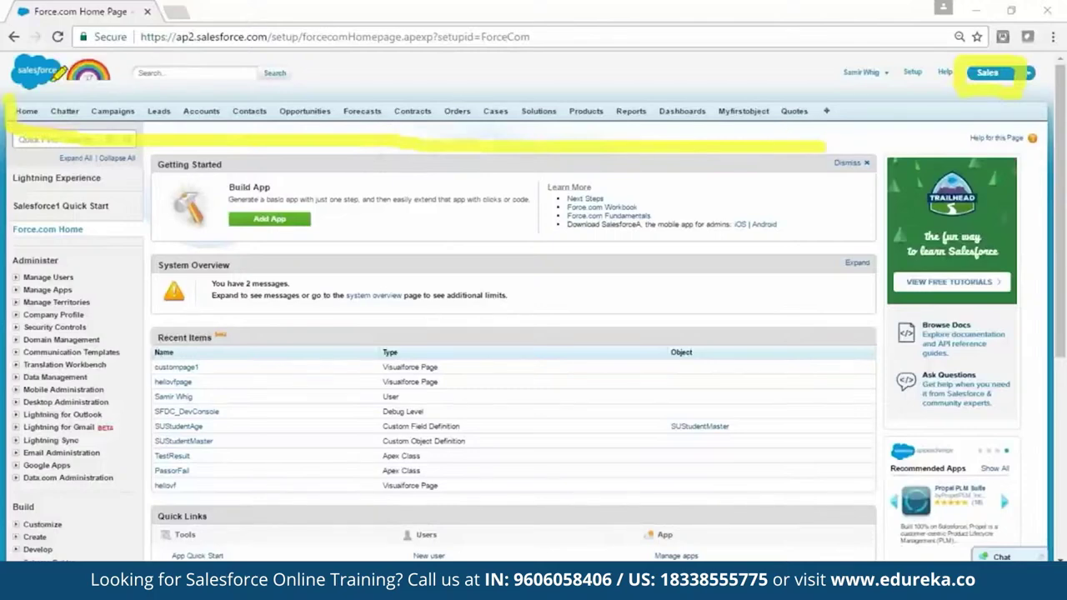
pyautogui.moveTo(15, 91)
pyautogui.mouseDown()
pyautogui.moveTo(400, 85)
pyautogui.moveTo(779, 106)
pyautogui.moveTo(845, 97)
pyautogui.mouseUp()
pyautogui.moveTo(844, 135); pyautogui.dragTo(837, 150)
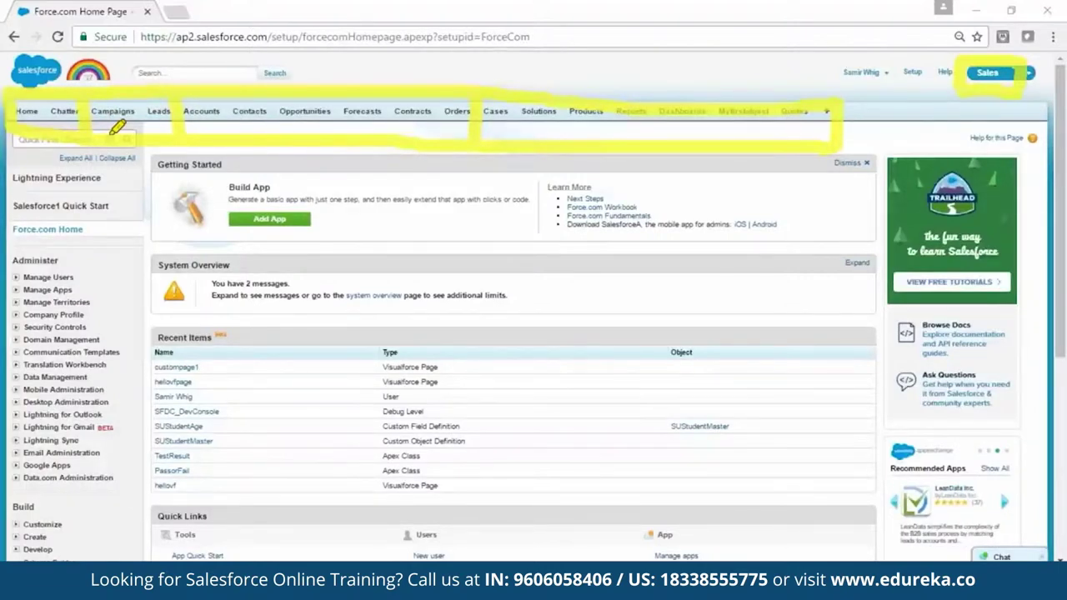
# - Switch the active app from Sales to Marketing
pyautogui.click(988, 73)
pyautogui.click(951, 112)
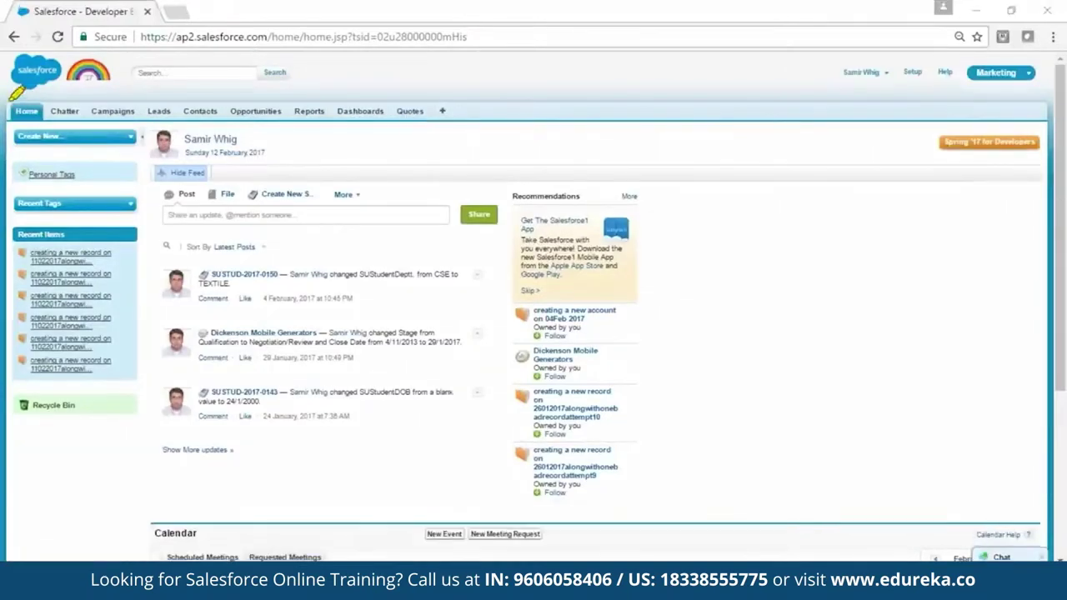
pyautogui.moveTo(10, 98); pyautogui.dragTo(450, 100)
pyautogui.moveTo(10, 139); pyautogui.dragTo(440, 137)
pyautogui.press('Escape')
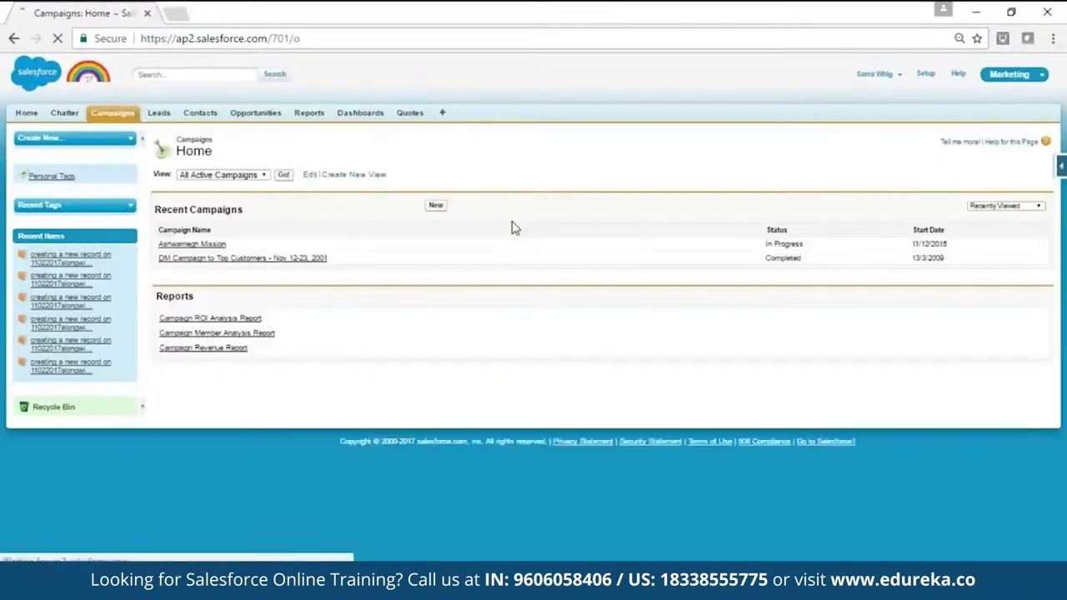
# - Open the Ashwamegh Mission campaign from the All Active Campaigns list and review its details and related lists
pyautogui.click(242, 175)
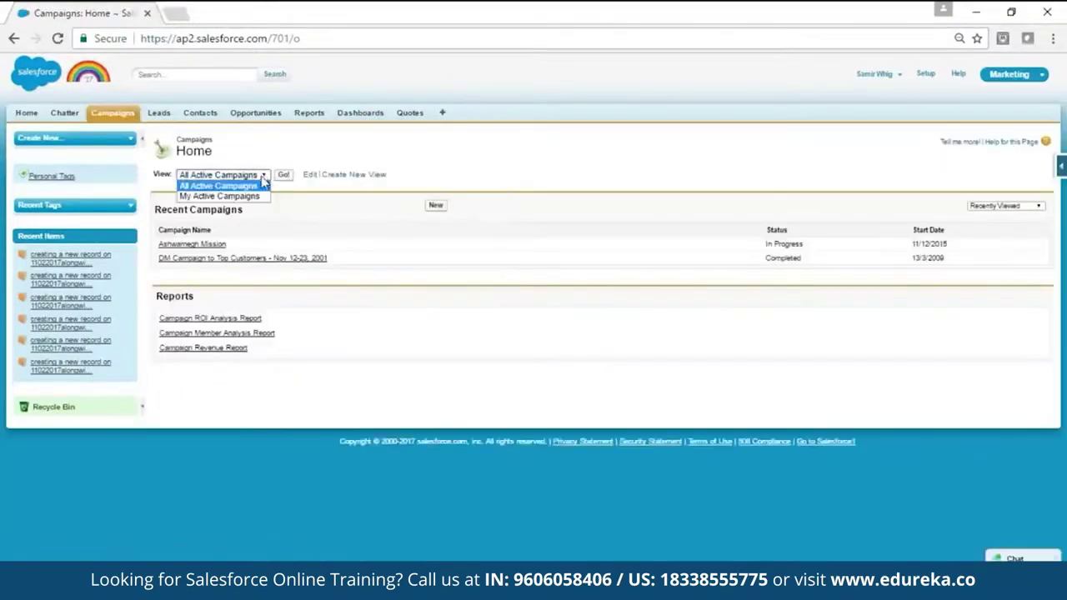
pyautogui.click(283, 175)
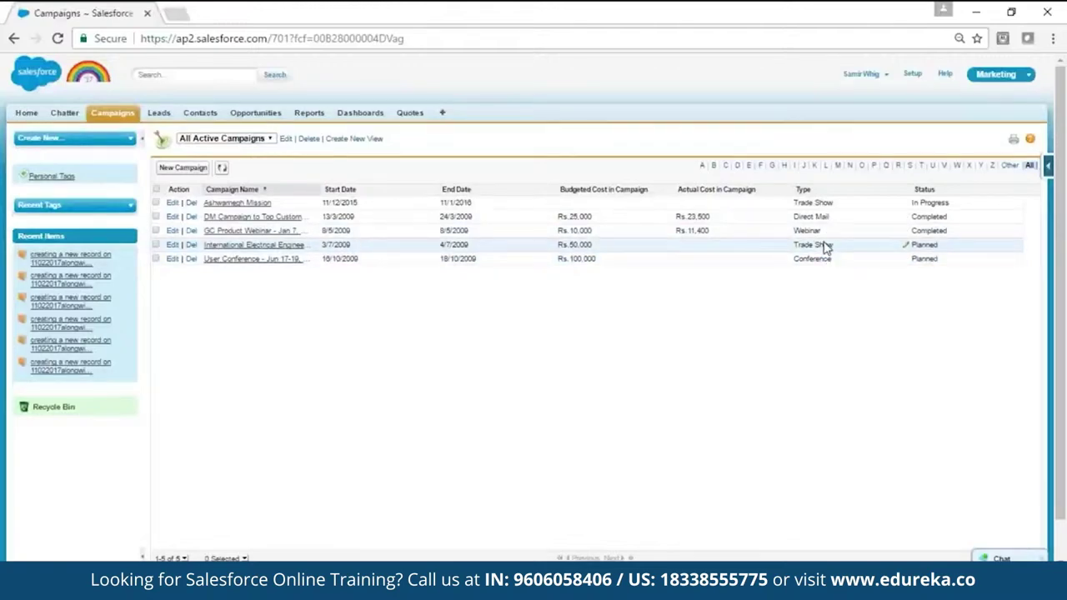
pyautogui.click(239, 209)
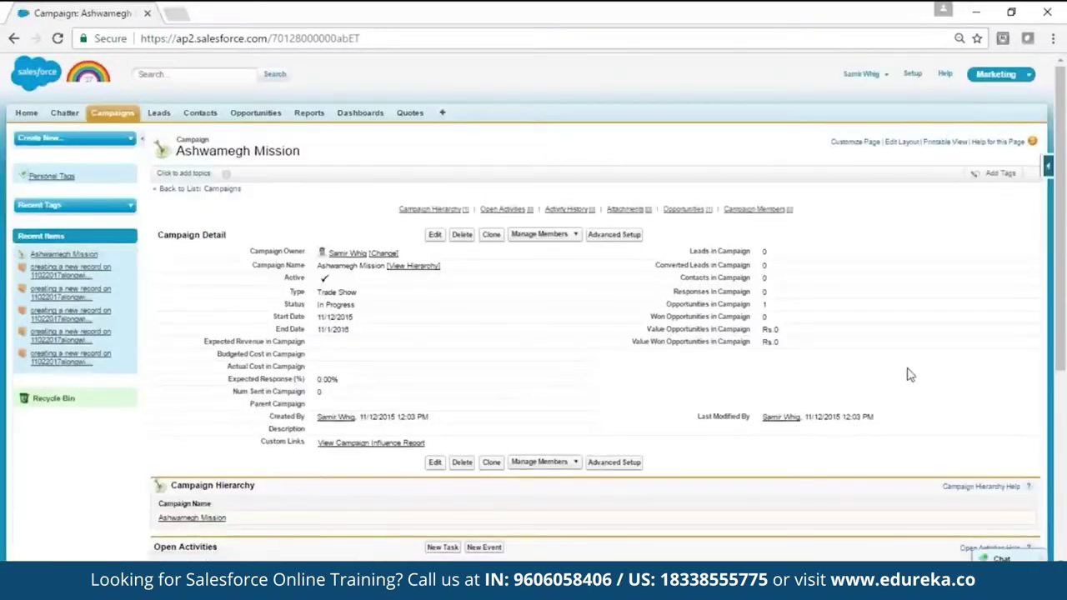
pyautogui.scroll(-1, 823, 402)
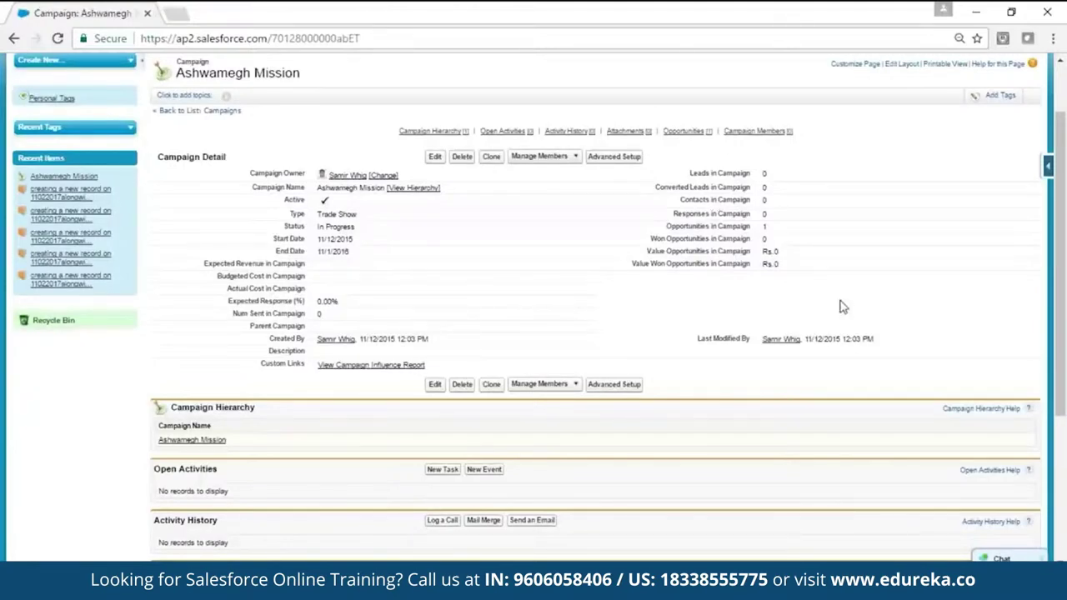
pyautogui.scroll(-3, 1057, 556)
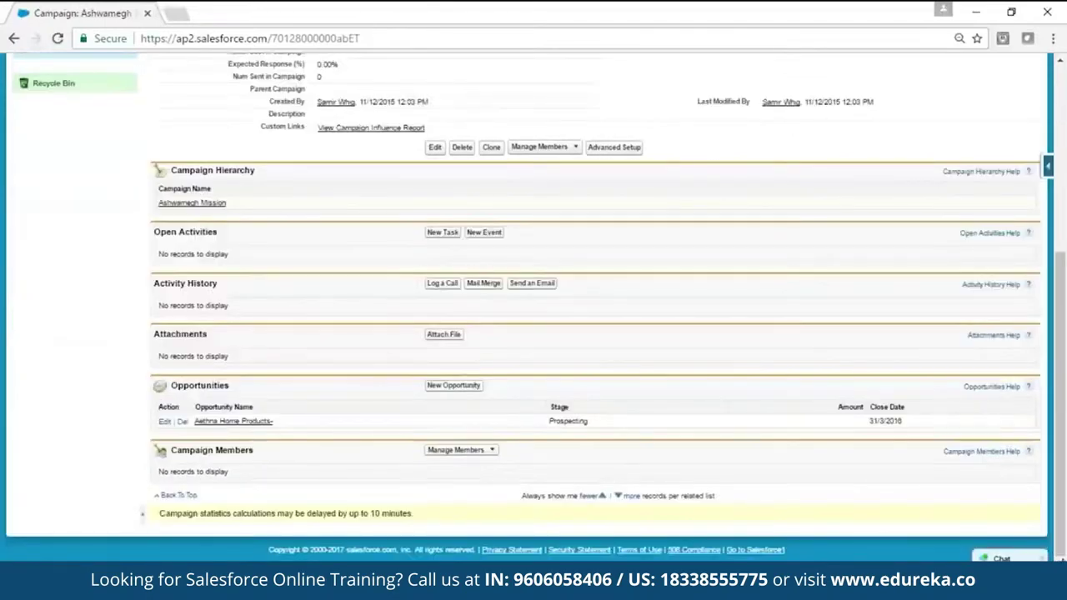
pyautogui.moveTo(1062, 557); pyautogui.dragTo(1063, 367)
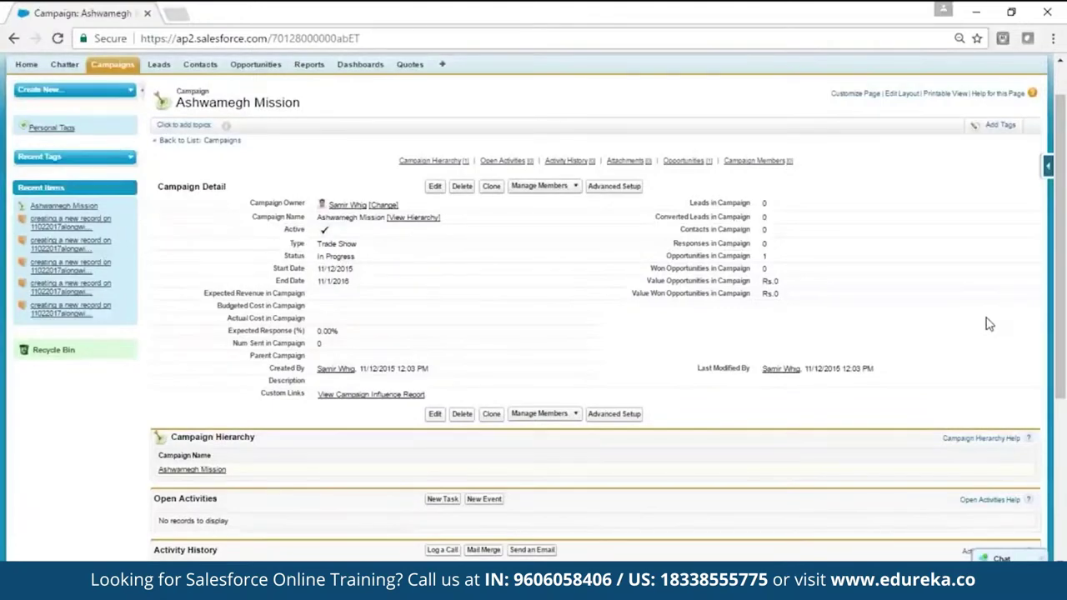
pyautogui.scroll(-3, 834, 231)
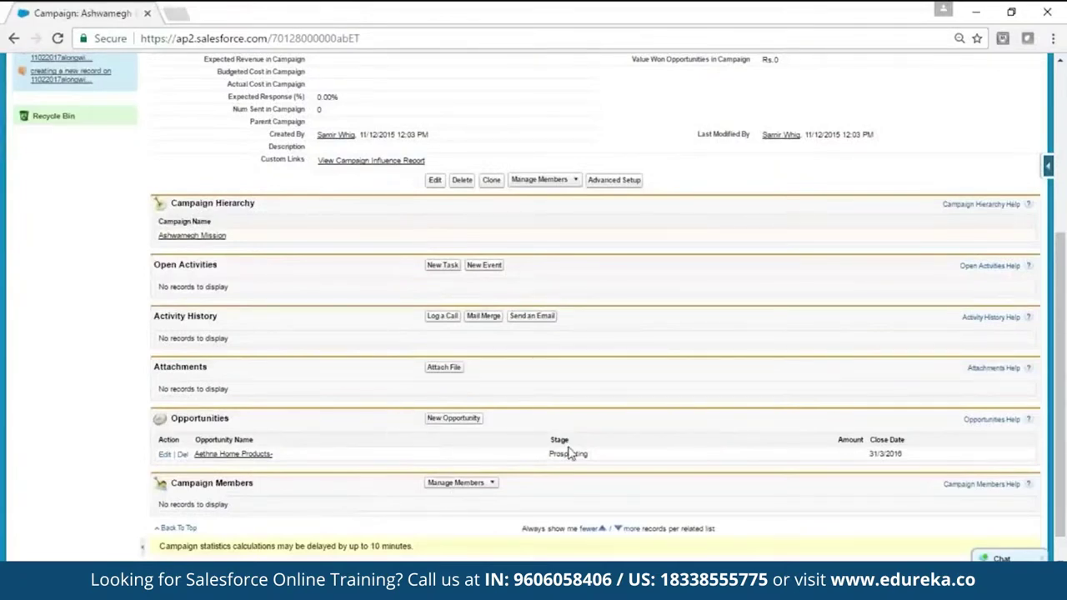
pyautogui.scroll(4, 569, 453)
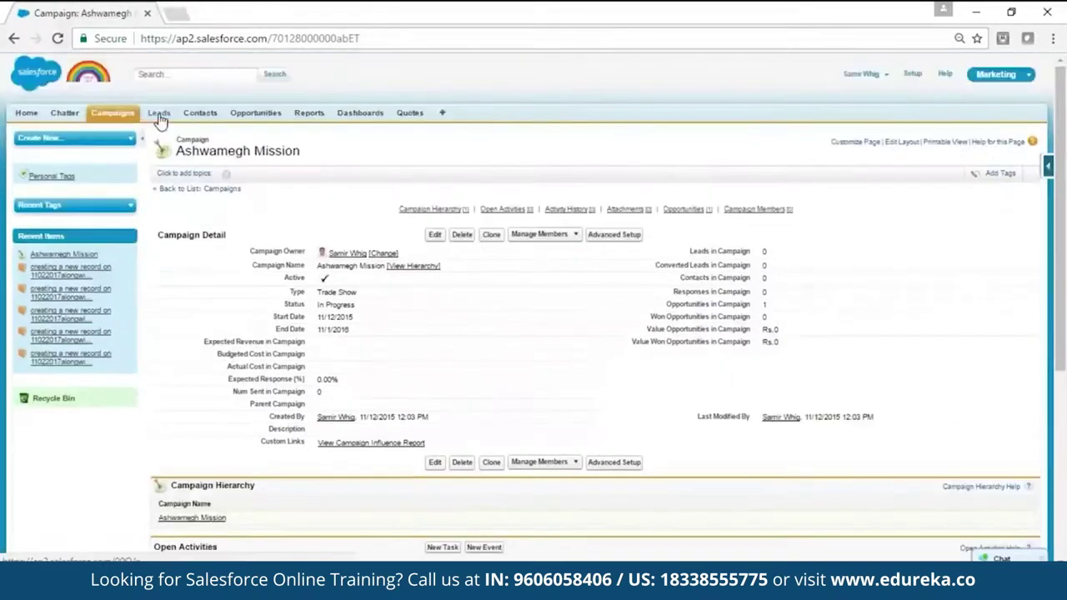
# - Open the Abbott Insurance lead from the All Open Leads list, review its details and related lists, and postpone the Dell update
pyautogui.click(159, 112)
pyautogui.click(290, 174)
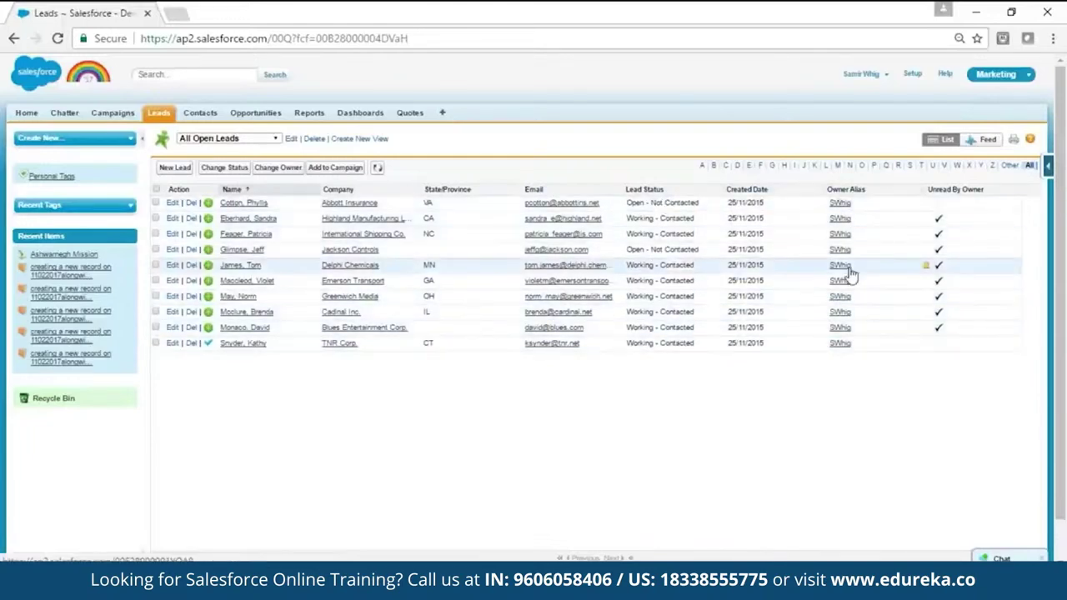
pyautogui.click(241, 204)
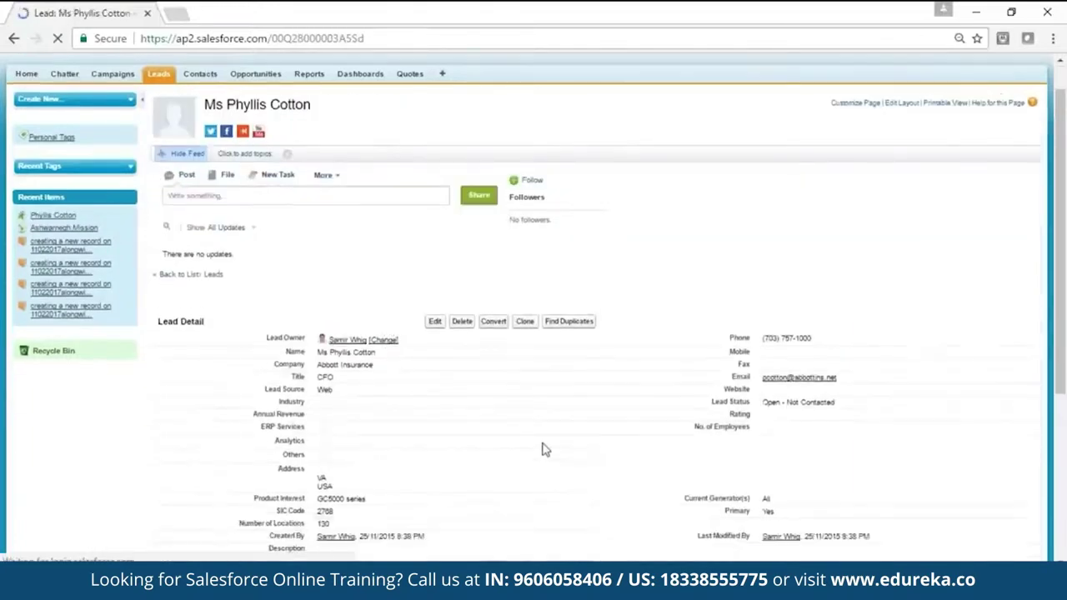
pyautogui.scroll(-3, 542, 453)
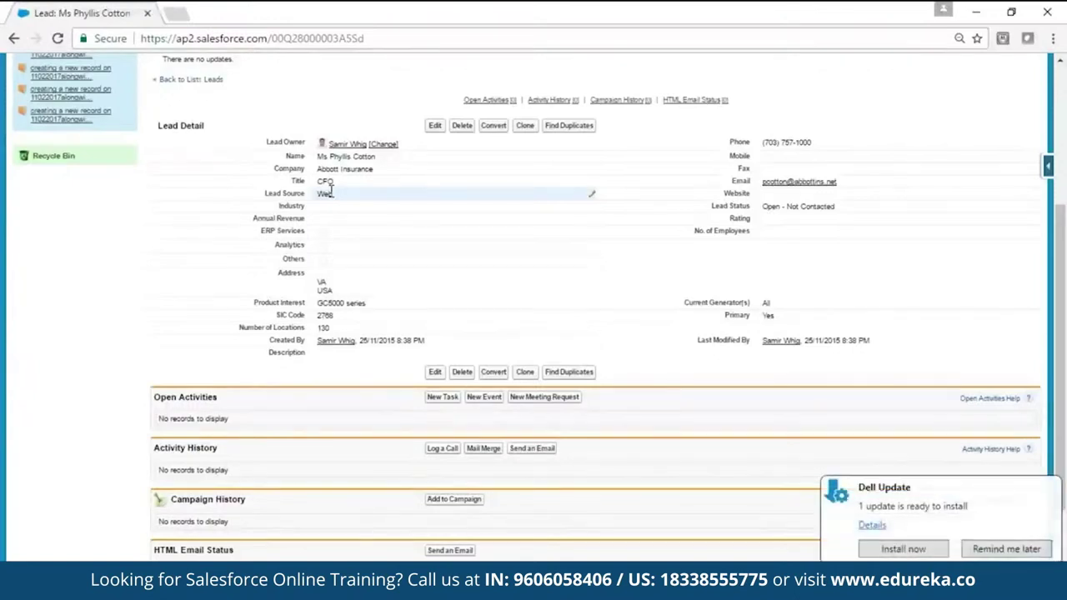
pyautogui.click(1005, 551)
pyautogui.scroll(3, 921, 421)
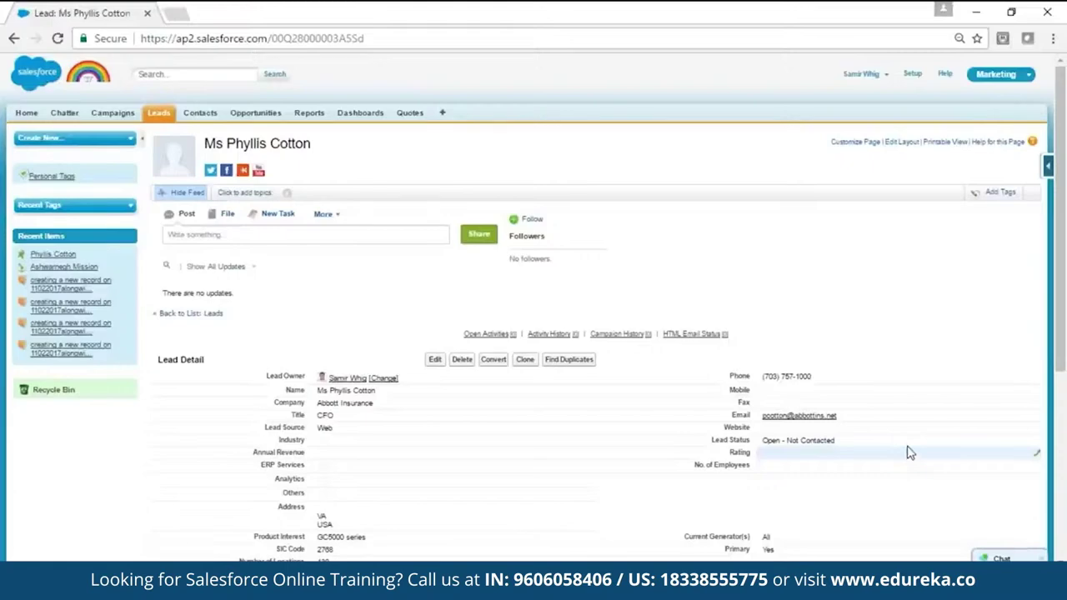
pyautogui.scroll(-4, 622, 436)
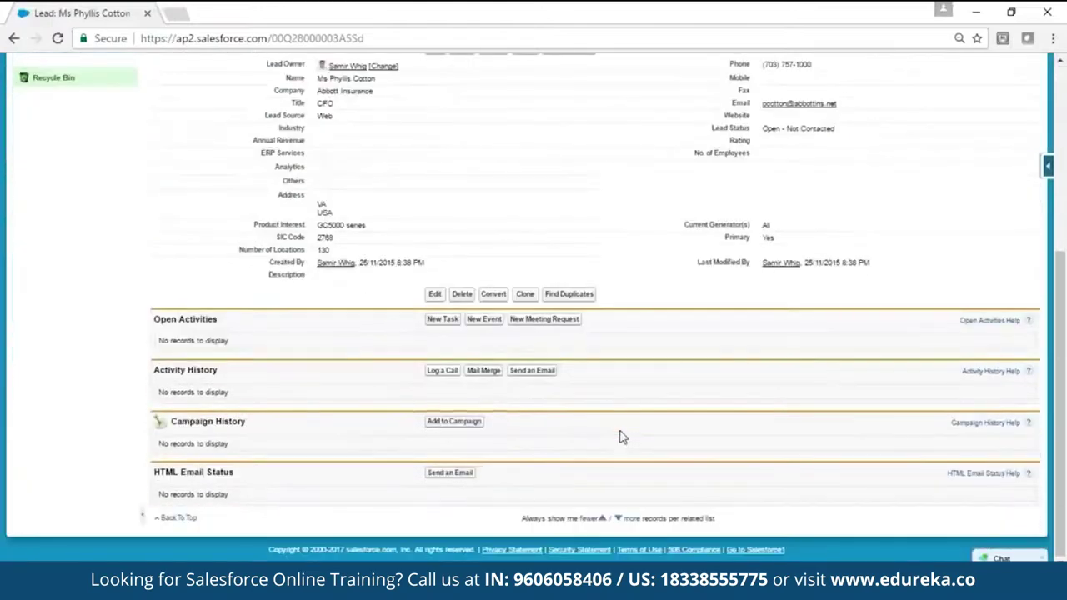
pyautogui.scroll(2, 622, 436)
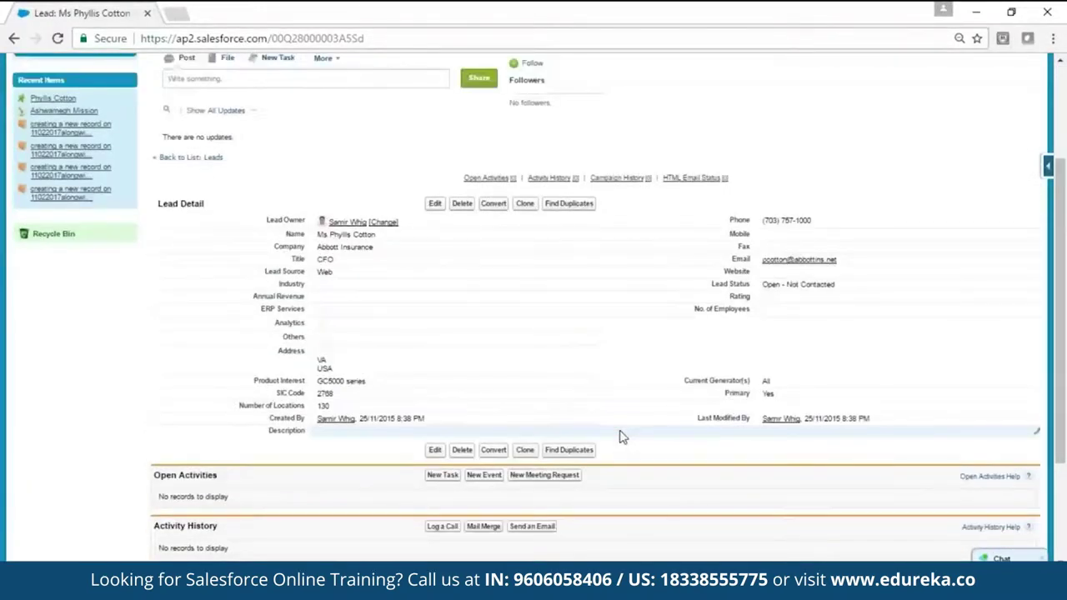
# - Set the Abbott Insurance lead's Lead Status to Closed - Converted and save the record
pyautogui.click(434, 204)
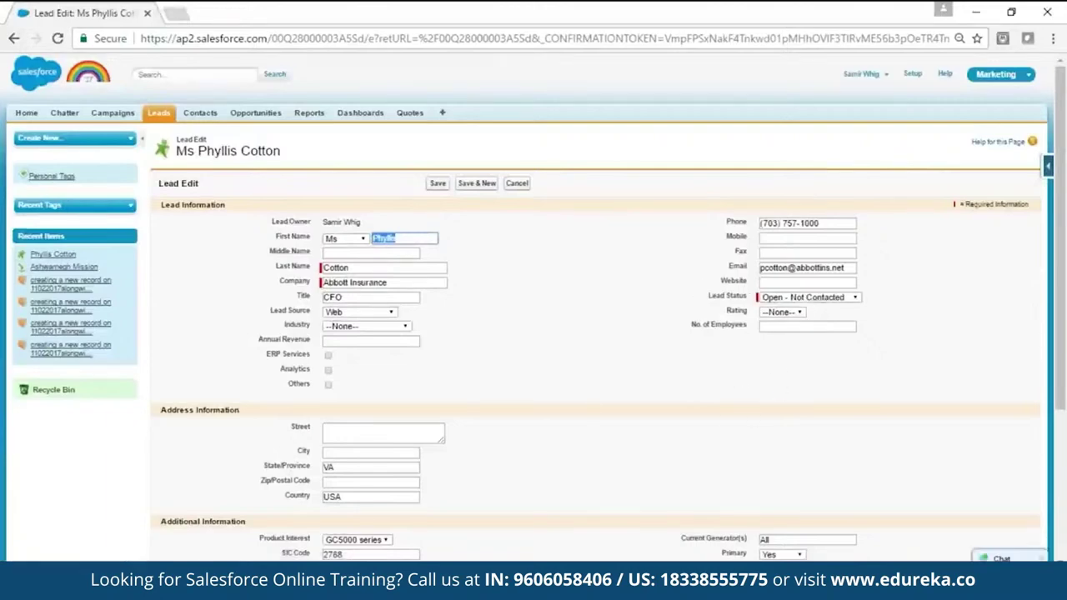
pyautogui.click(856, 298)
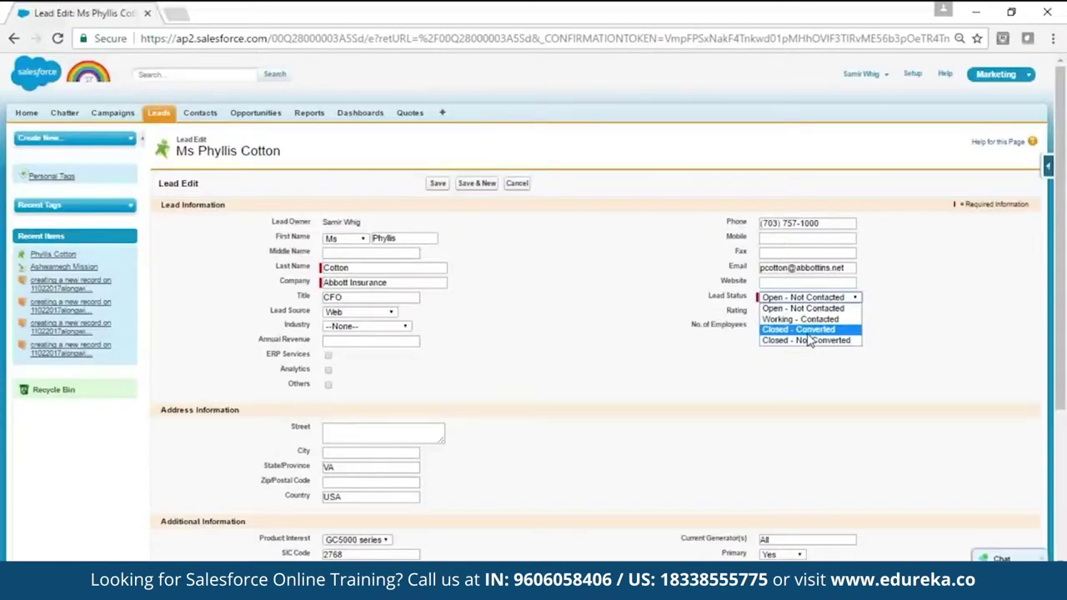
pyautogui.click(811, 333)
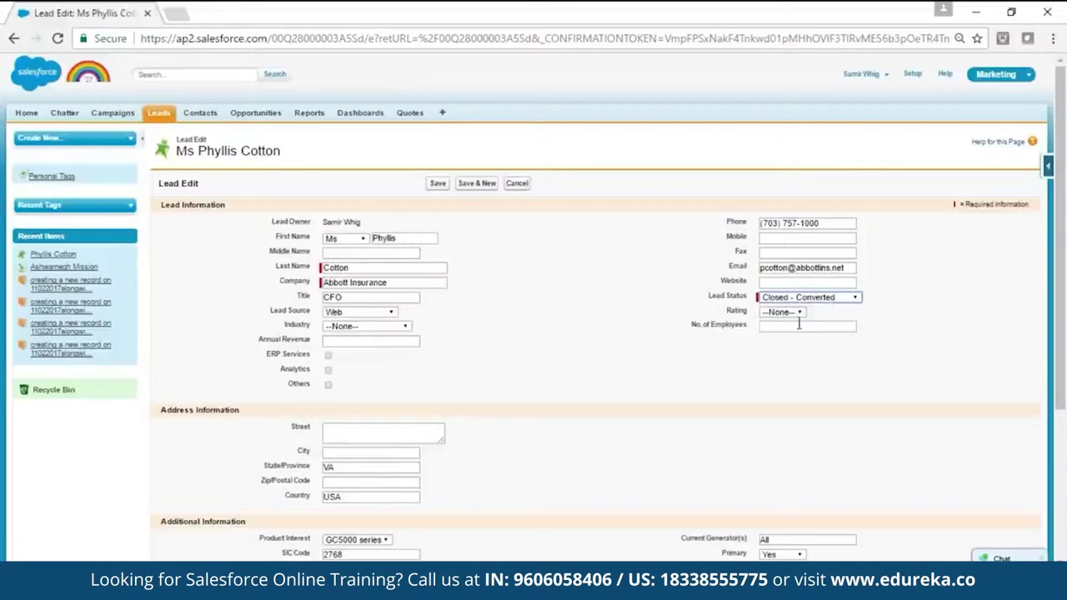
pyautogui.click(437, 185)
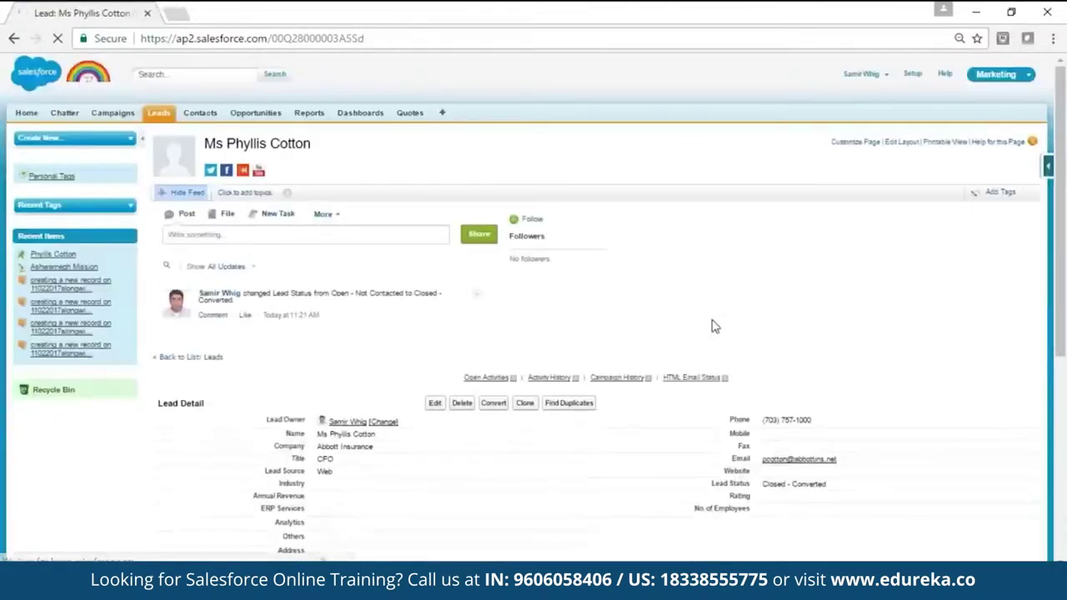
# - Convert the lead into a new Abbott Insurance account with a new opportunity, keeping the converted status Closed - Converted
pyautogui.scroll(-2, 710, 325)
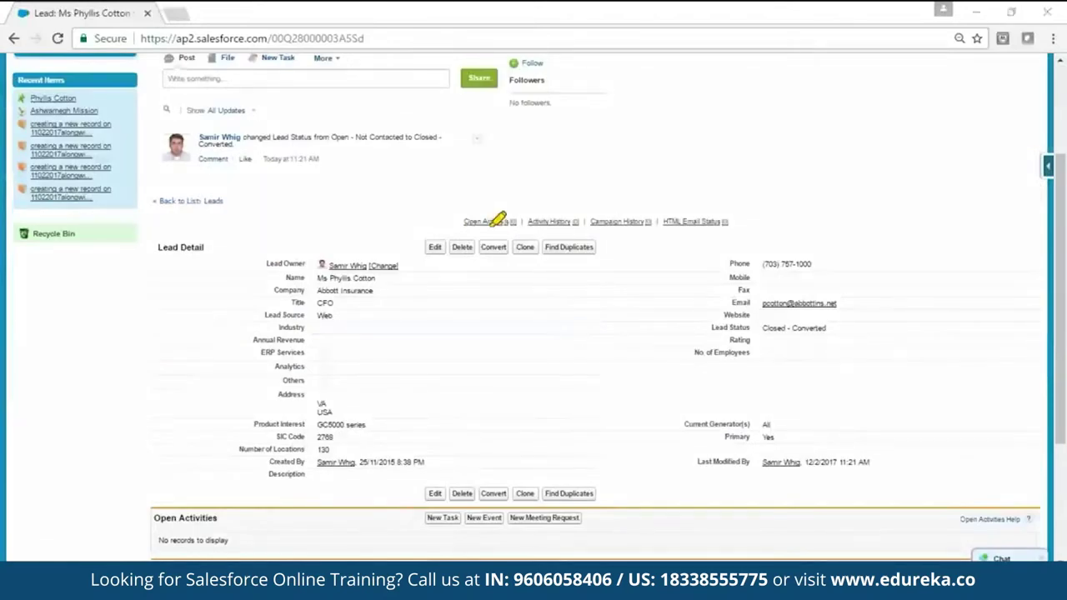
pyautogui.moveTo(469, 217)
pyautogui.mouseDown()
pyautogui.moveTo(473, 262)
pyautogui.moveTo(476, 222)
pyautogui.moveTo(530, 254)
pyautogui.moveTo(476, 262)
pyautogui.mouseUp()
pyautogui.click(493, 247)
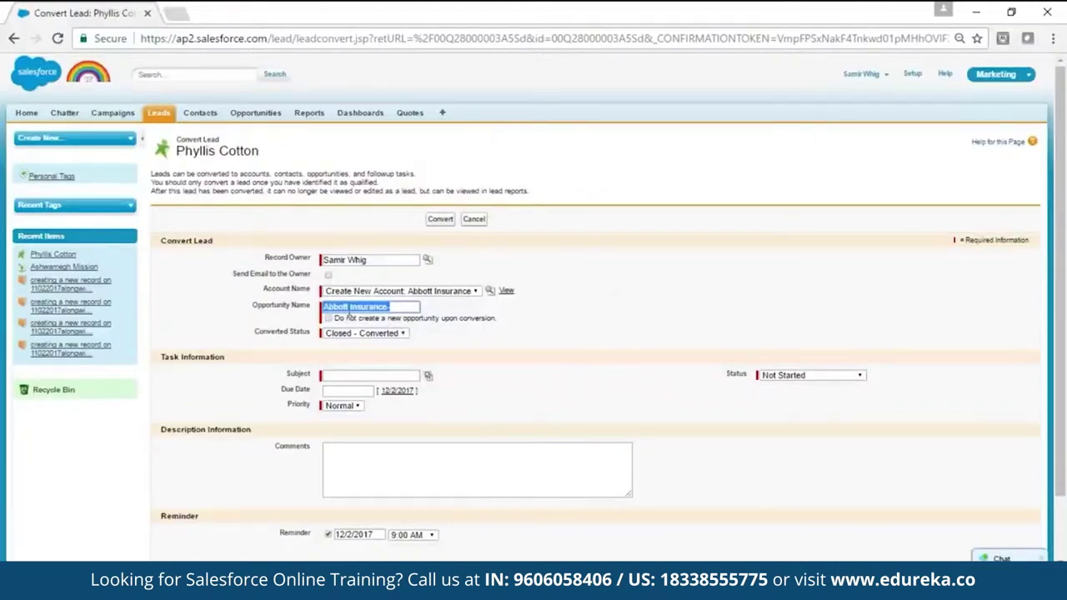
pyautogui.click(329, 275)
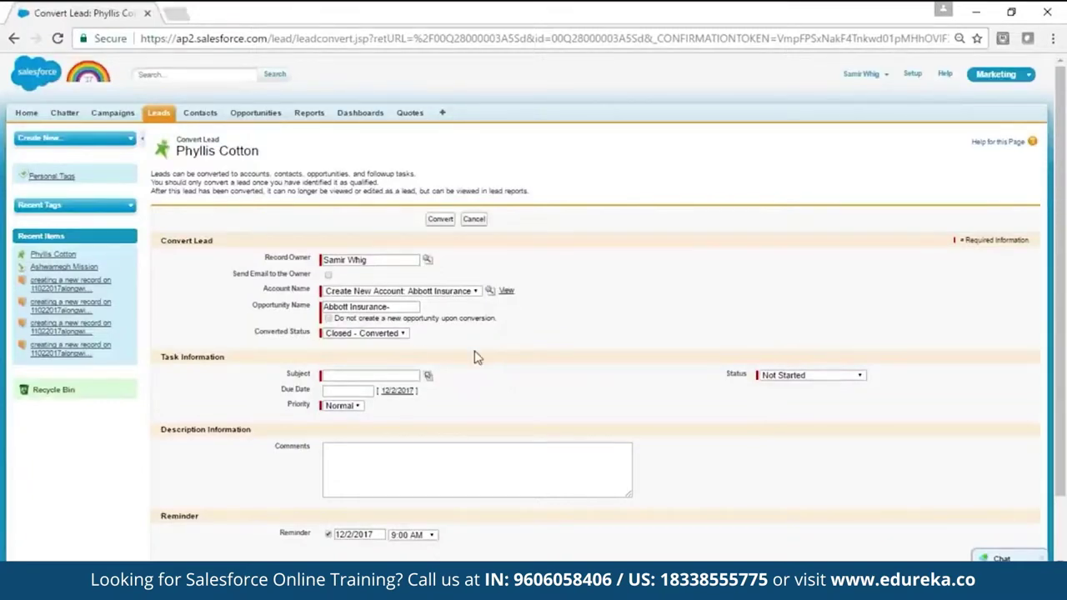
pyautogui.click(385, 320)
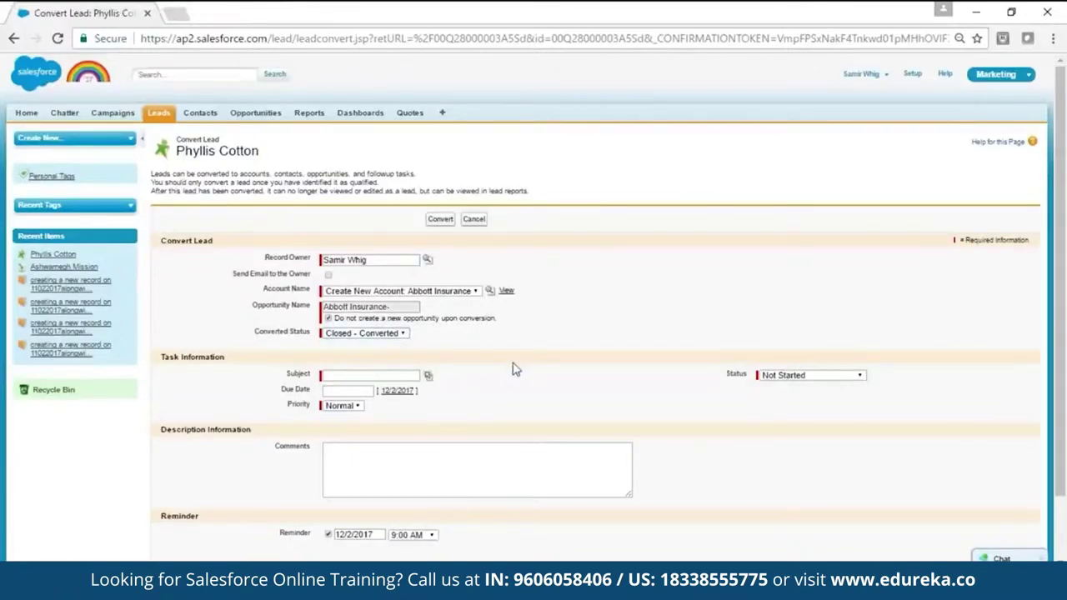
pyautogui.click(328, 318)
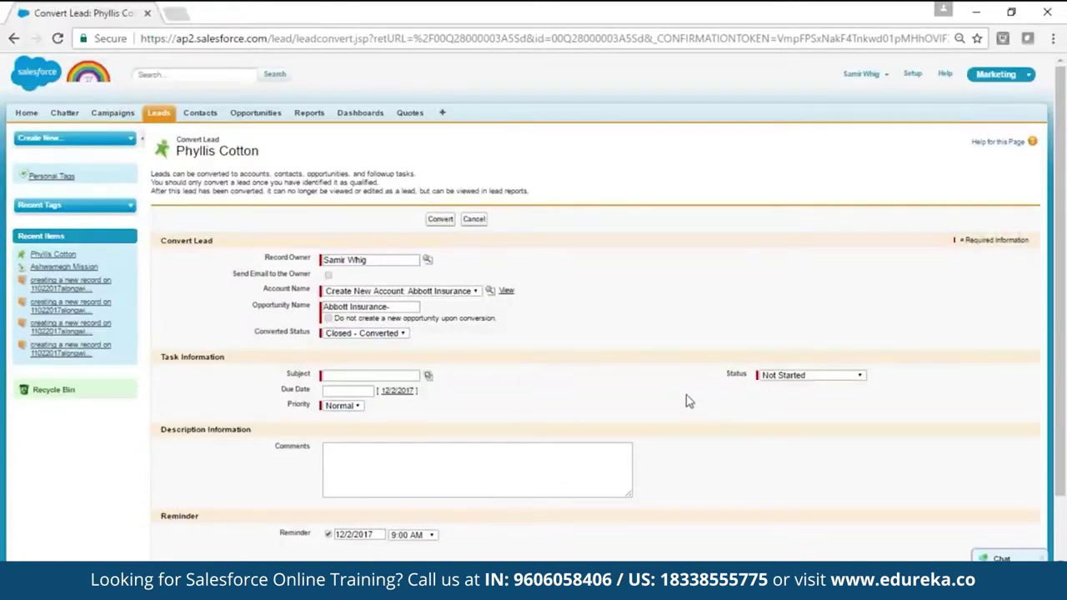
pyautogui.scroll(-2, 689, 401)
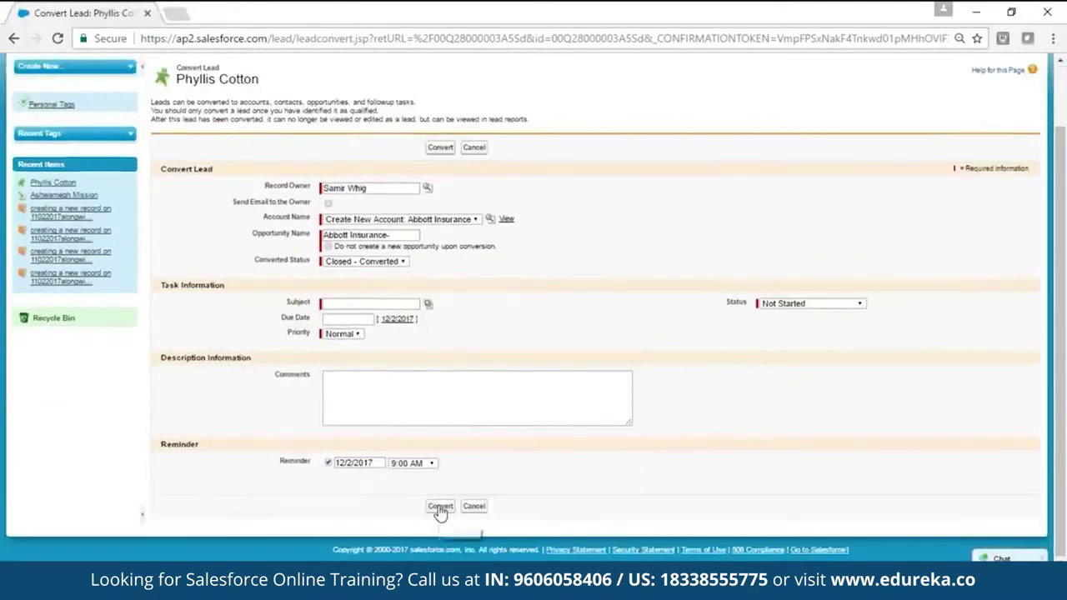
pyautogui.click(440, 506)
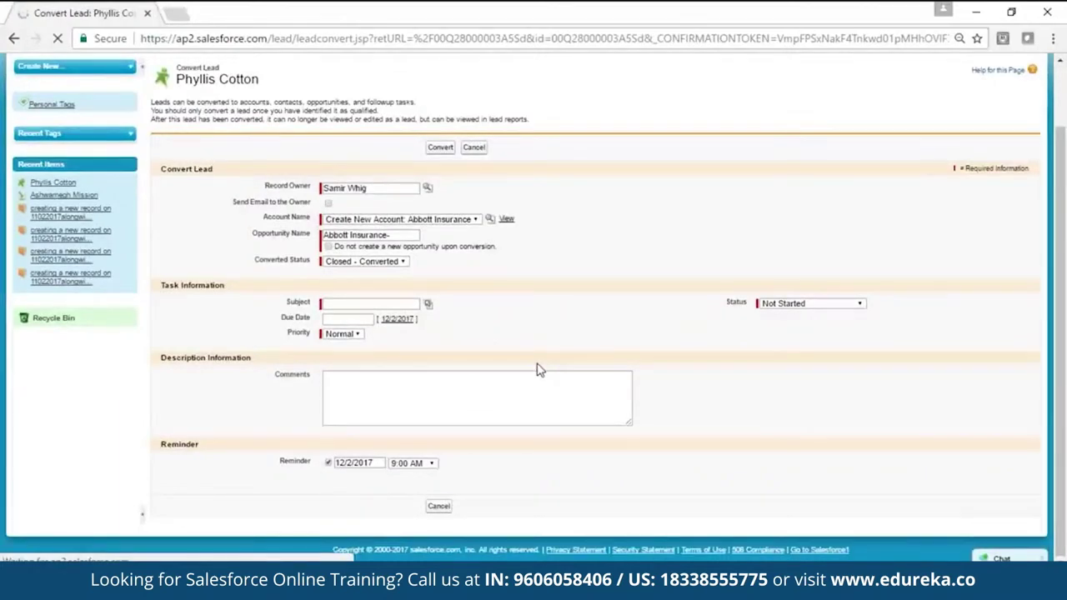
# - Review the Abbott Insurance account's details, contacts and opportunities, and open its Abbott Insurance- opportunity record
pyautogui.scroll(-3, 867, 396)
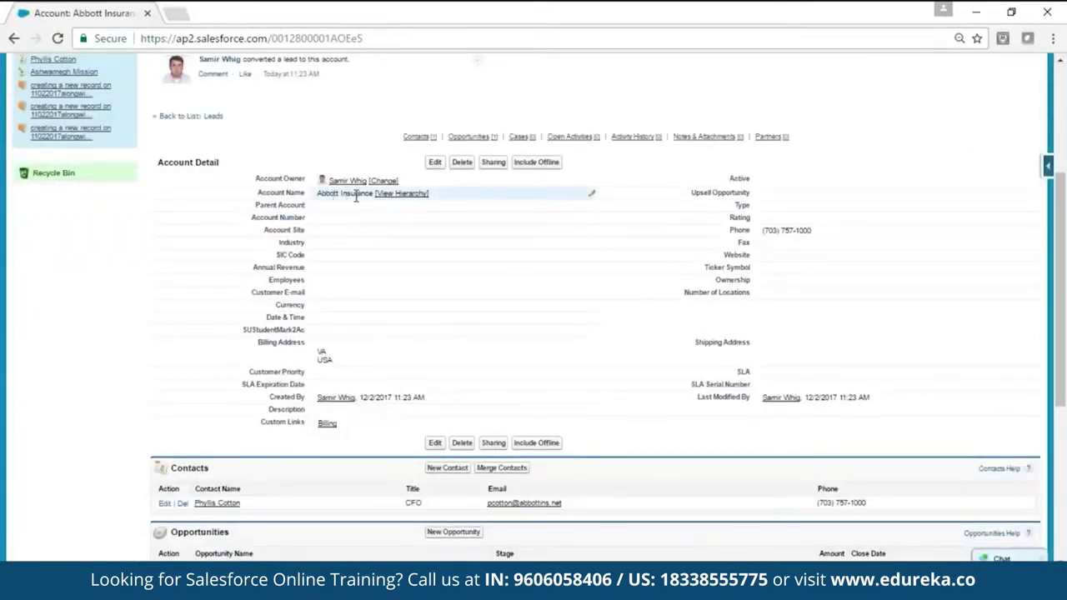
pyautogui.scroll(-2, 603, 345)
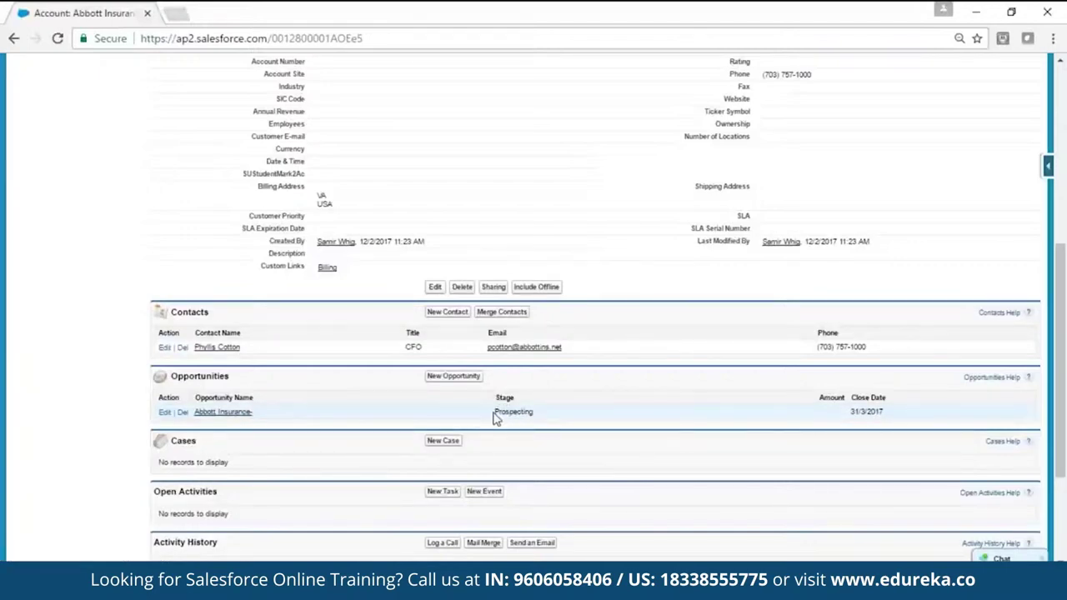
pyautogui.moveTo(498, 412); pyautogui.dragTo(543, 412)
pyautogui.moveTo(851, 412); pyautogui.dragTo(884, 412)
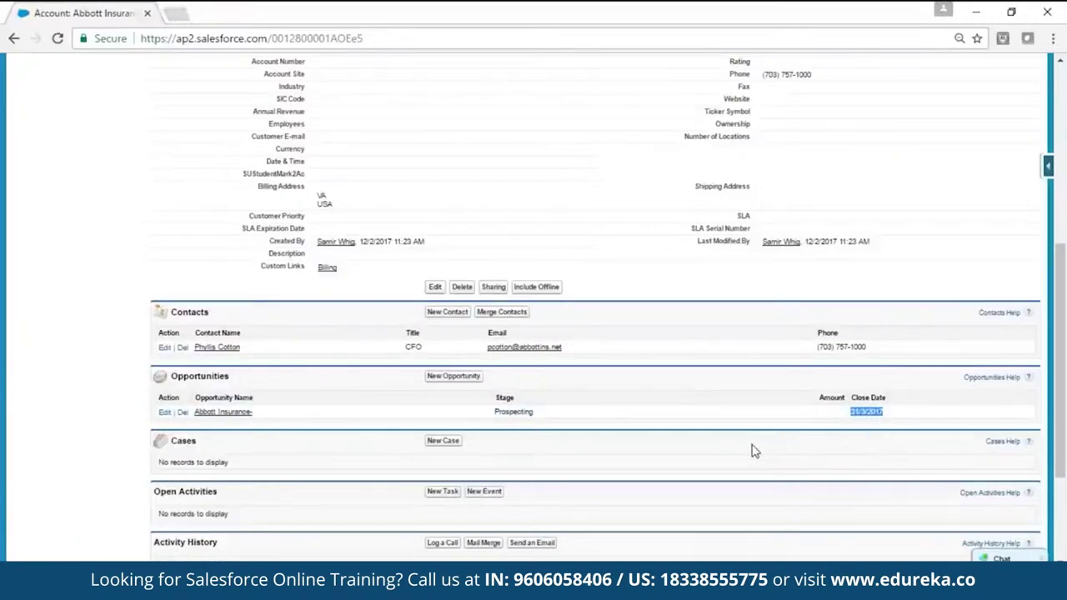
pyautogui.scroll(4, 920, 285)
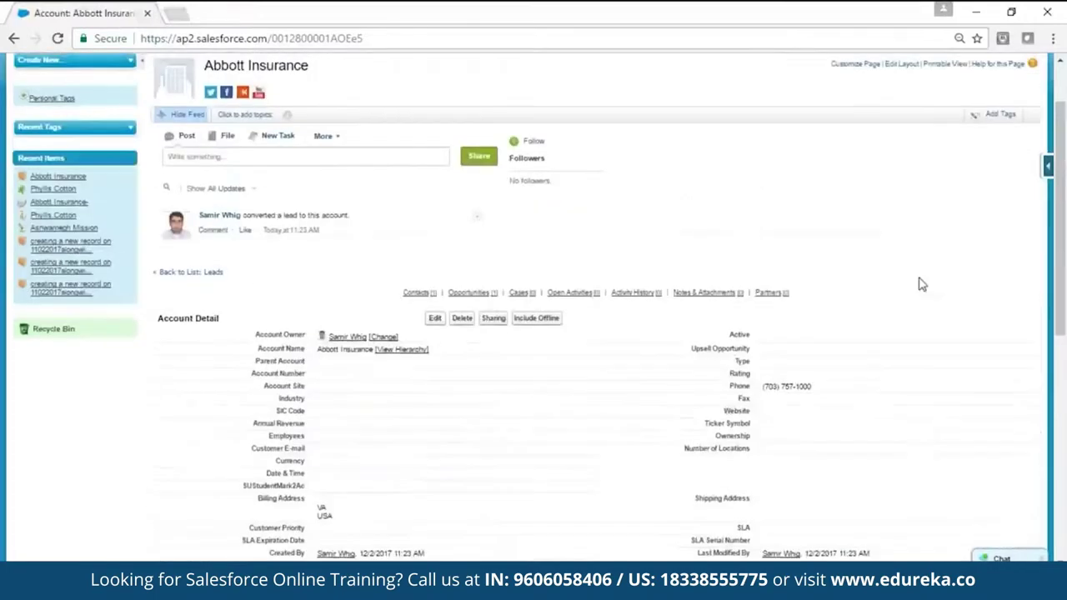
pyautogui.scroll(-3, 921, 284)
pyautogui.click(215, 473)
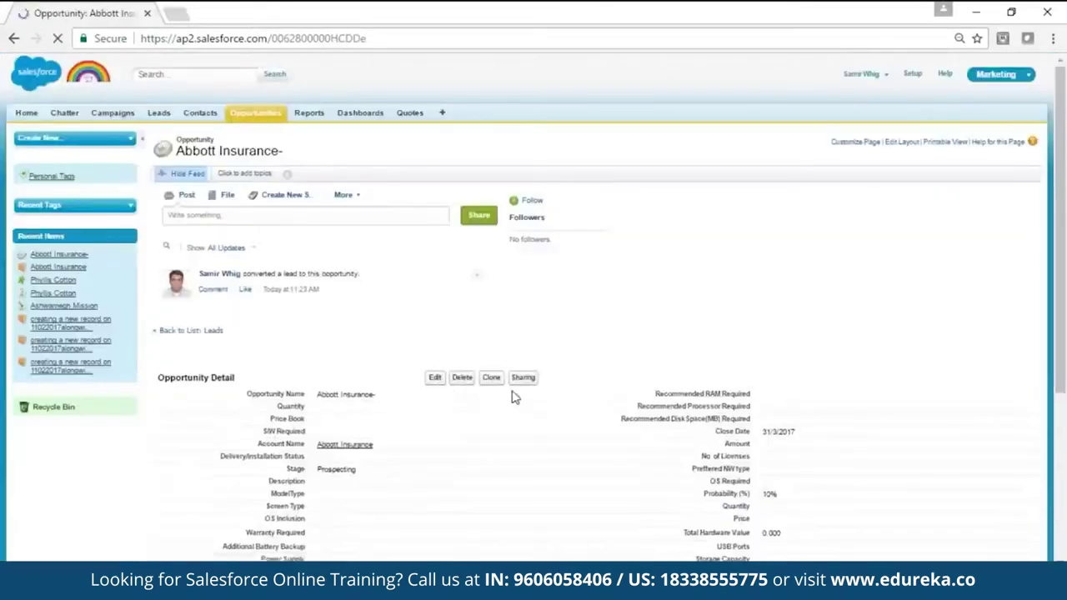
# - Review the Abbott Insurance- opportunity's details, then open the record for editing and examine its product requirement, stage and pricing fields
pyautogui.scroll(-3, 936, 442)
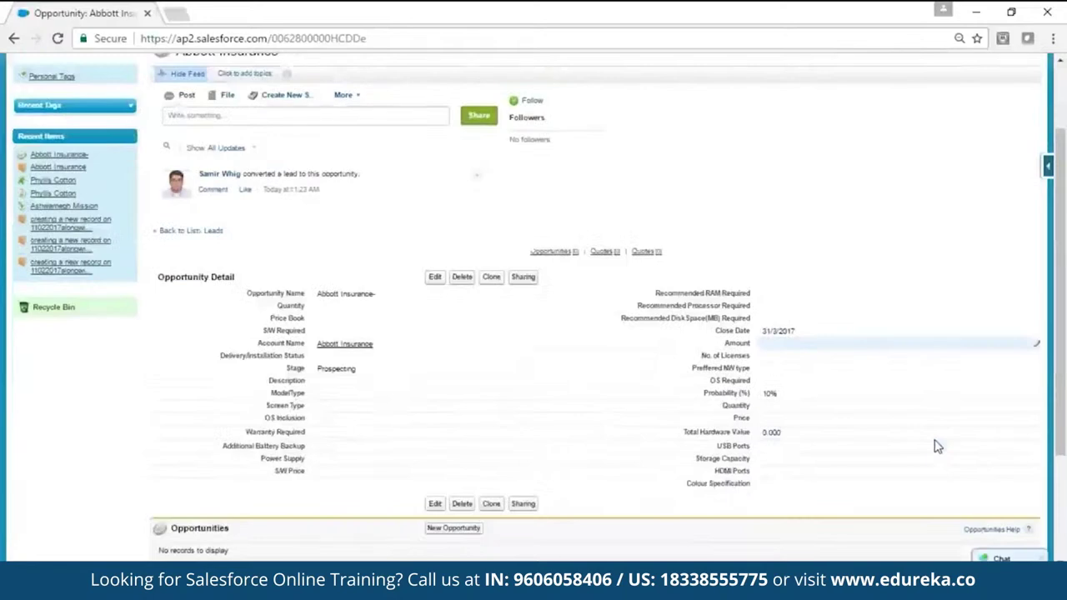
pyautogui.scroll(2, 937, 446)
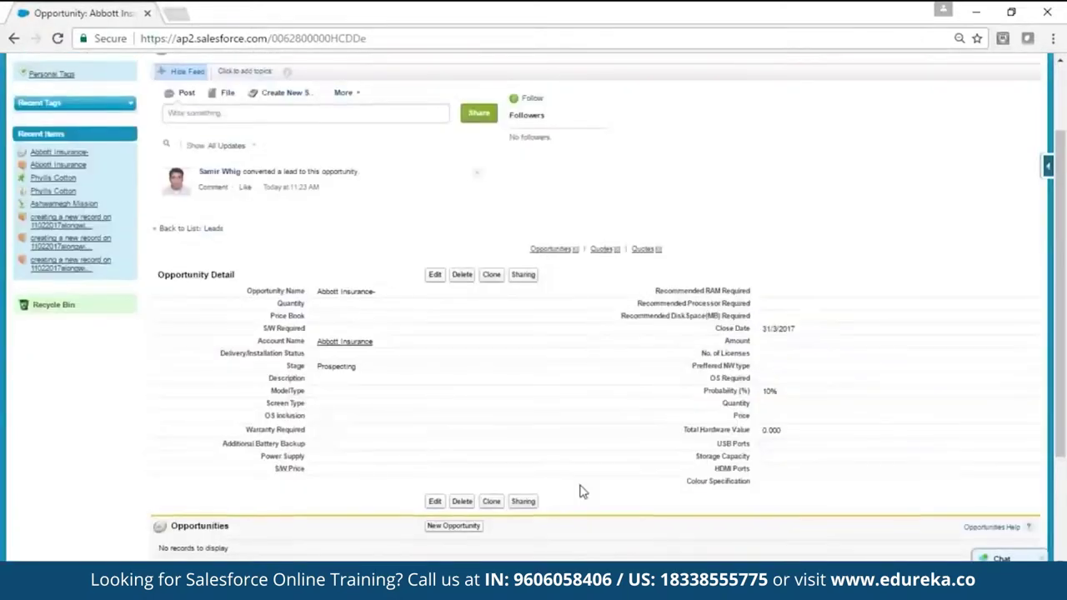
pyautogui.click(434, 275)
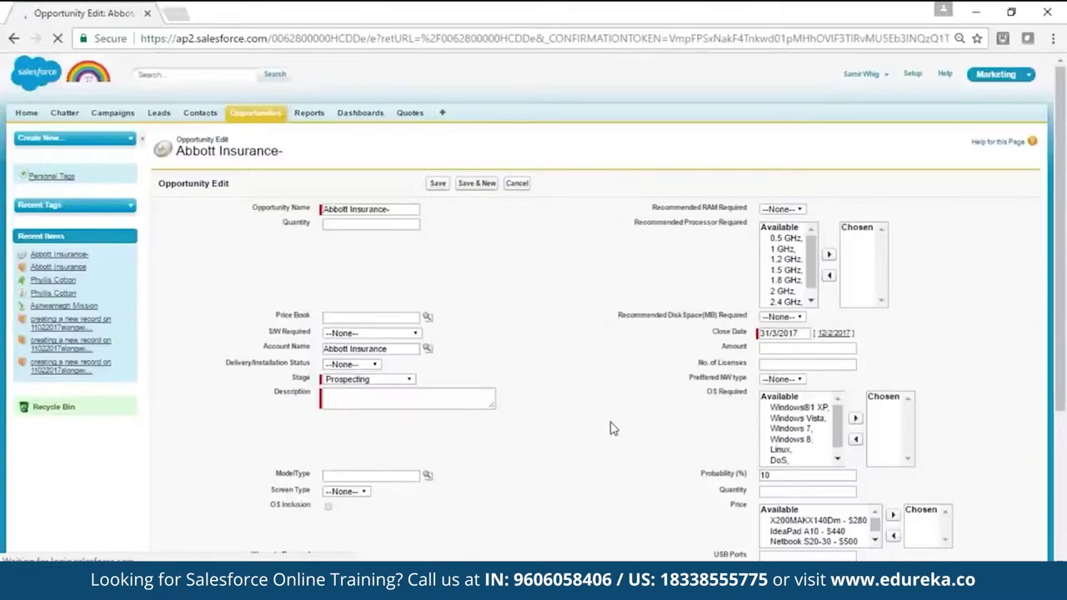
pyautogui.scroll(-2, 623, 440)
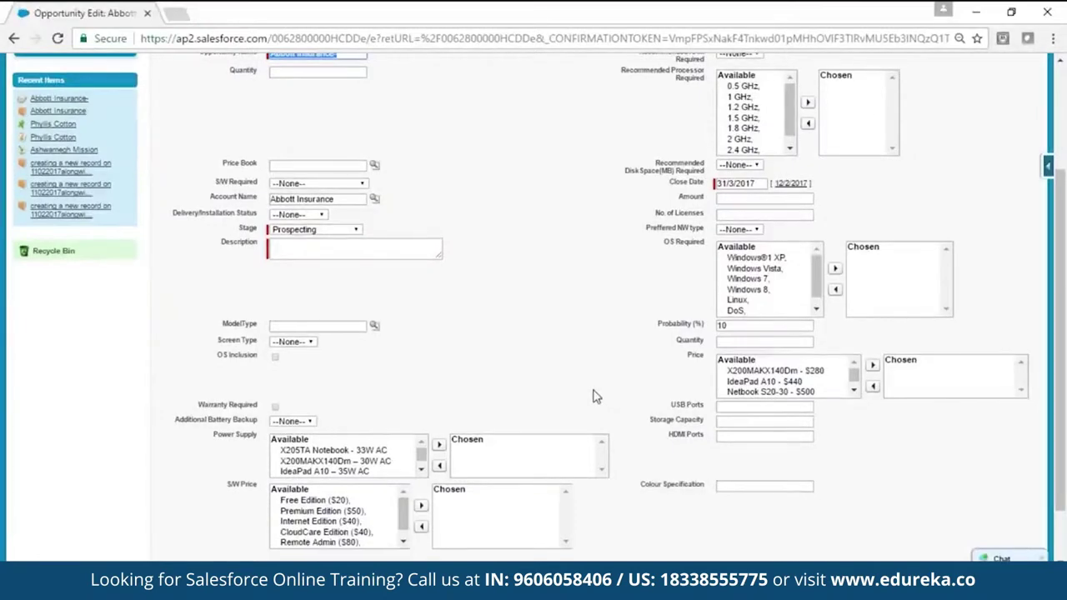
pyautogui.scroll(-1, 596, 397)
pyautogui.scroll(3, 596, 397)
# - Switch to the running PowerPoint slide show on Salesforce Marketing Cloud
pyautogui.moveTo(327, 590)
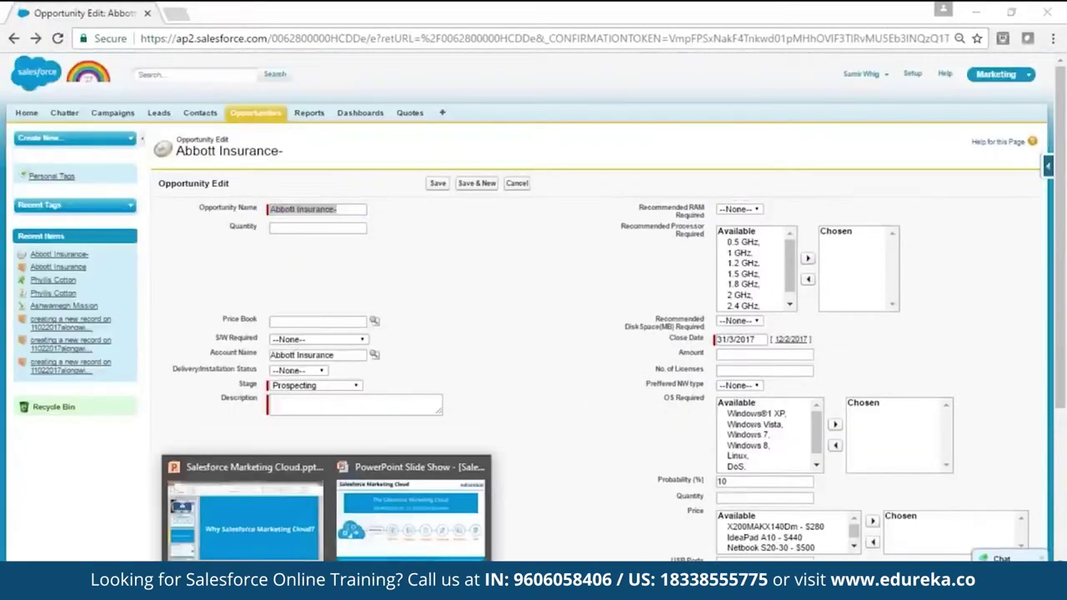
pyautogui.click(383, 552)
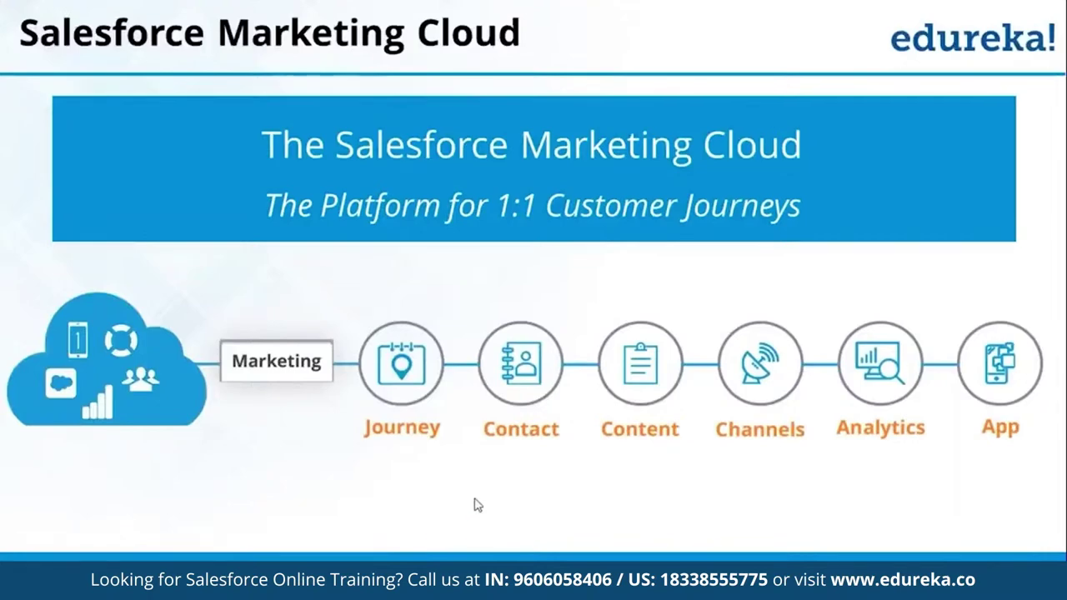